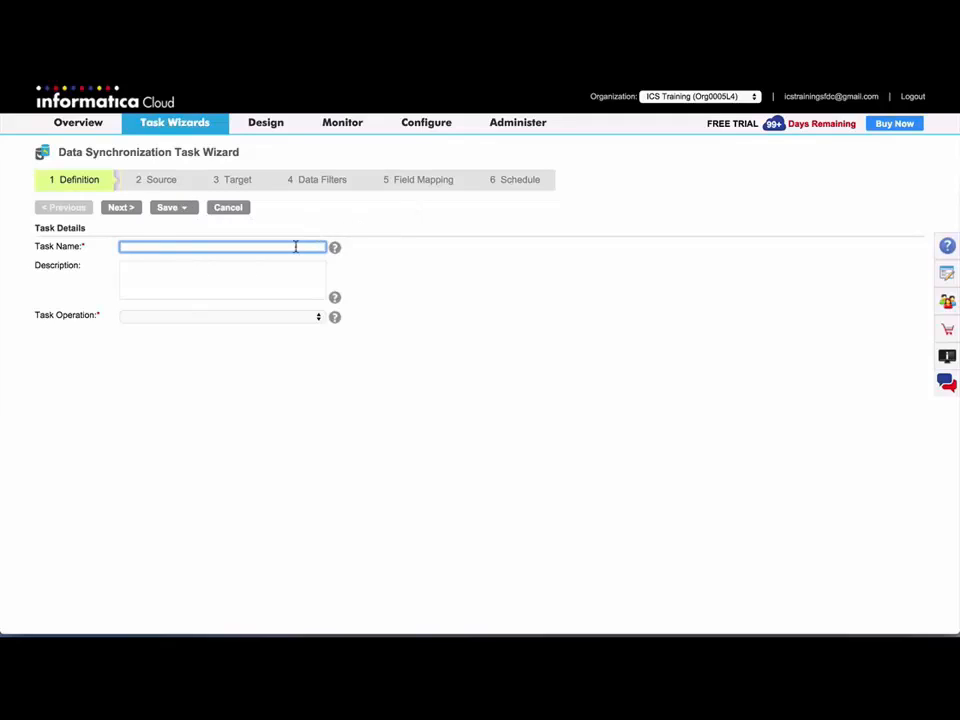
- Name the synchronization task "Instructor Insert Accounts", set its operation to Insert, and proceed to the source settings
text(Instructor Insert Accounts)
key(Tab)
key(Tab)
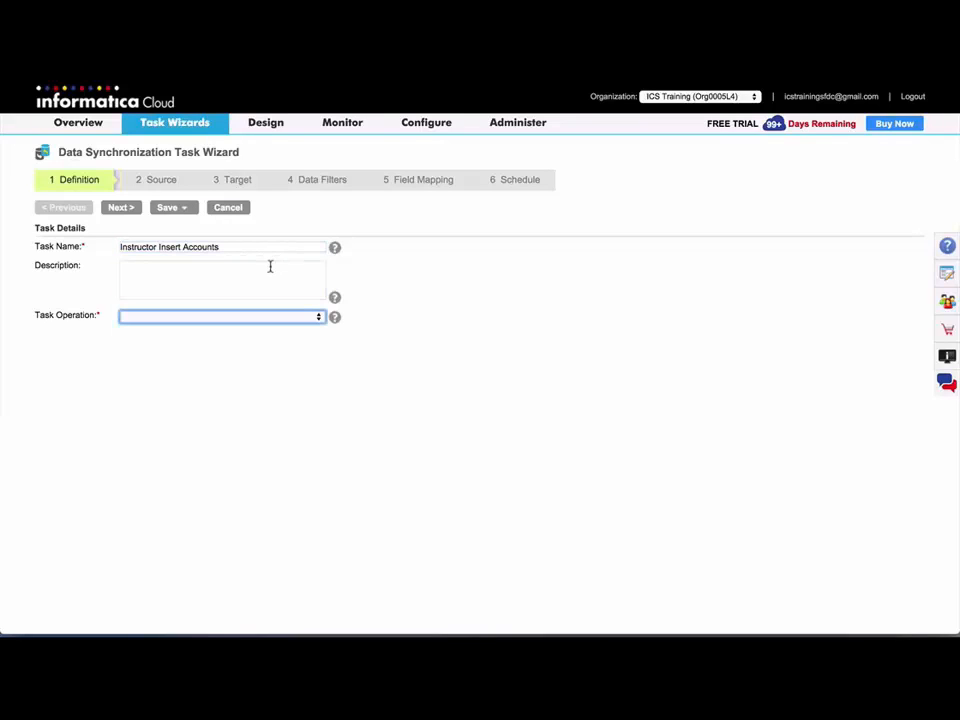
click(261, 318)
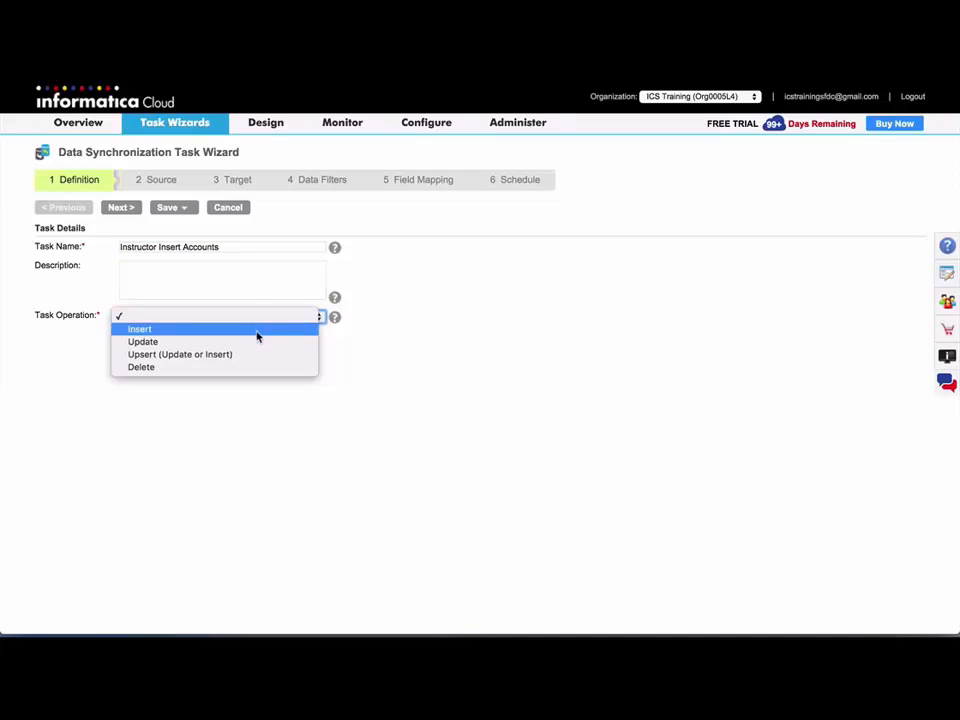
click(257, 333)
click(122, 207)
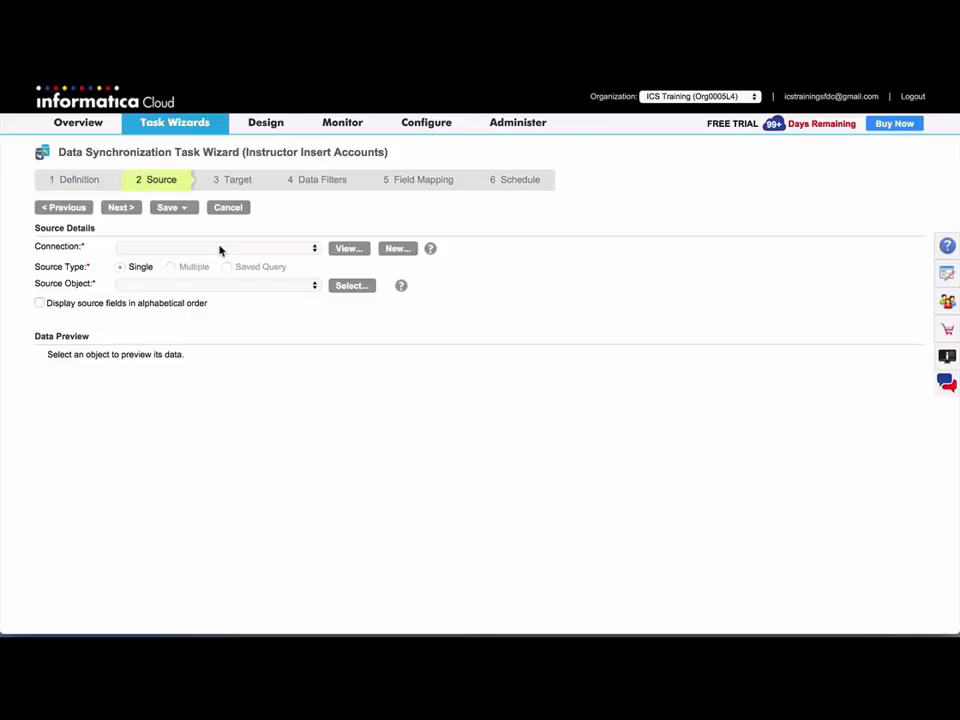
- Set the source connection to Lab Files with Customers.csv as the source object, and proceed to the target settings
click(221, 251)
click(221, 273)
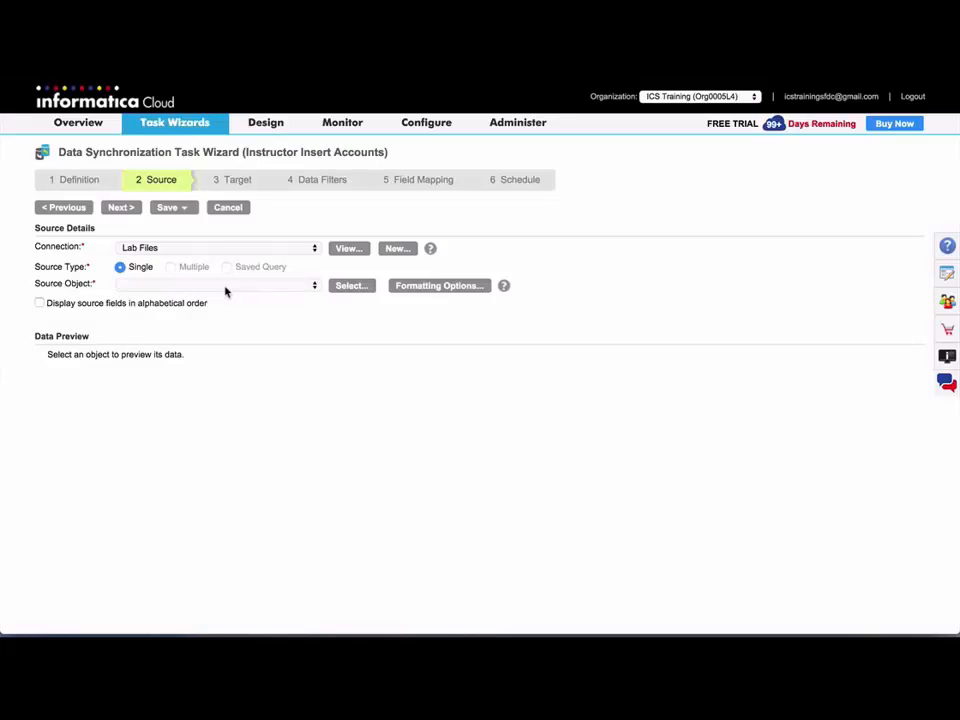
click(225, 288)
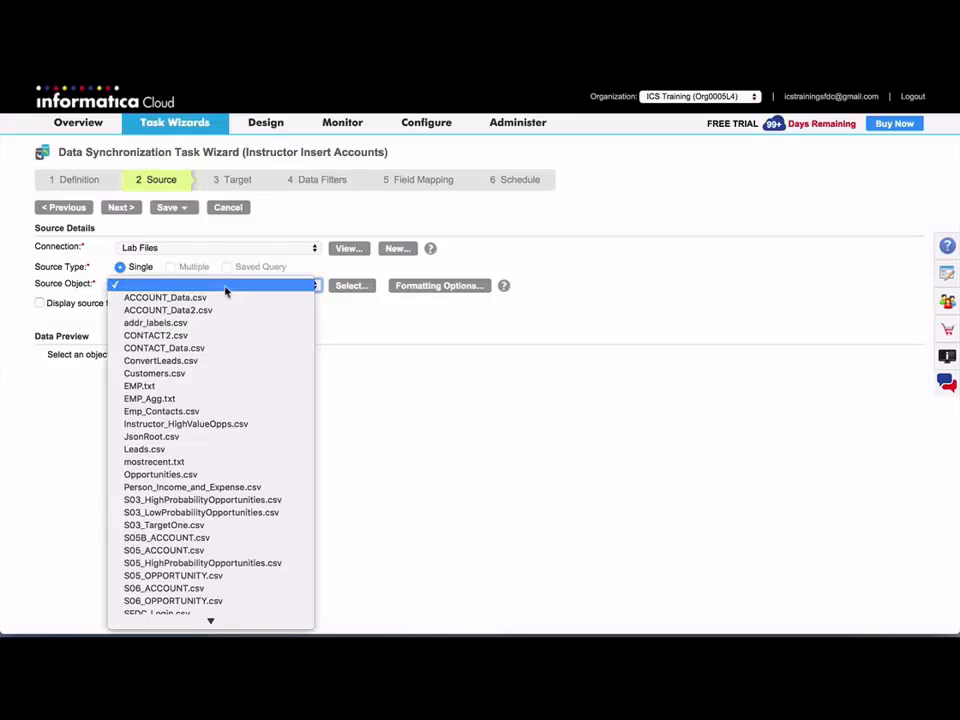
click(227, 372)
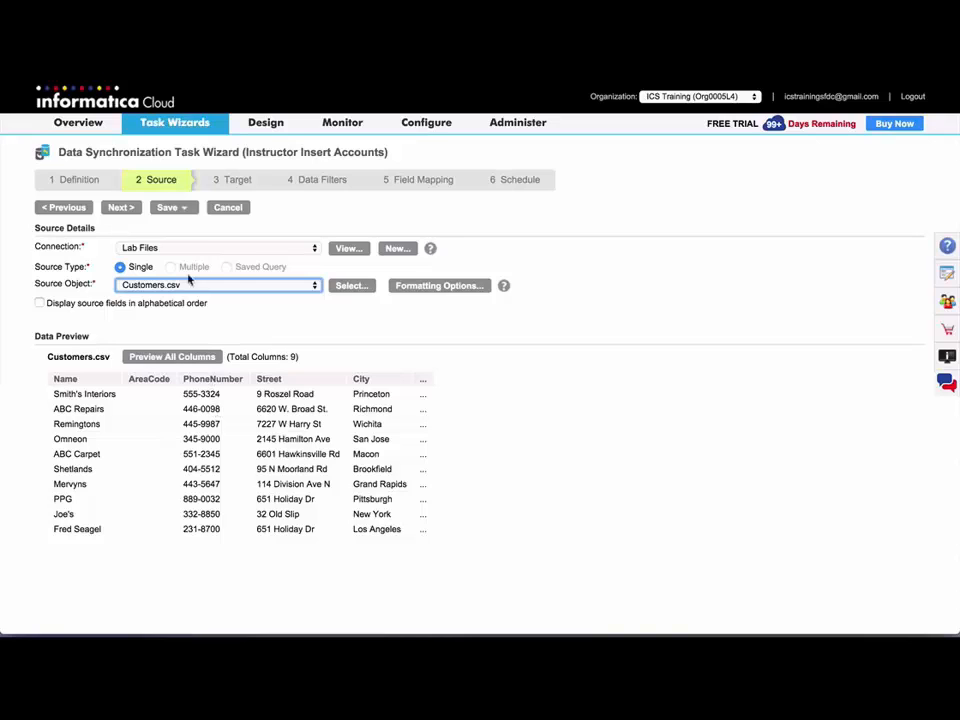
click(121, 208)
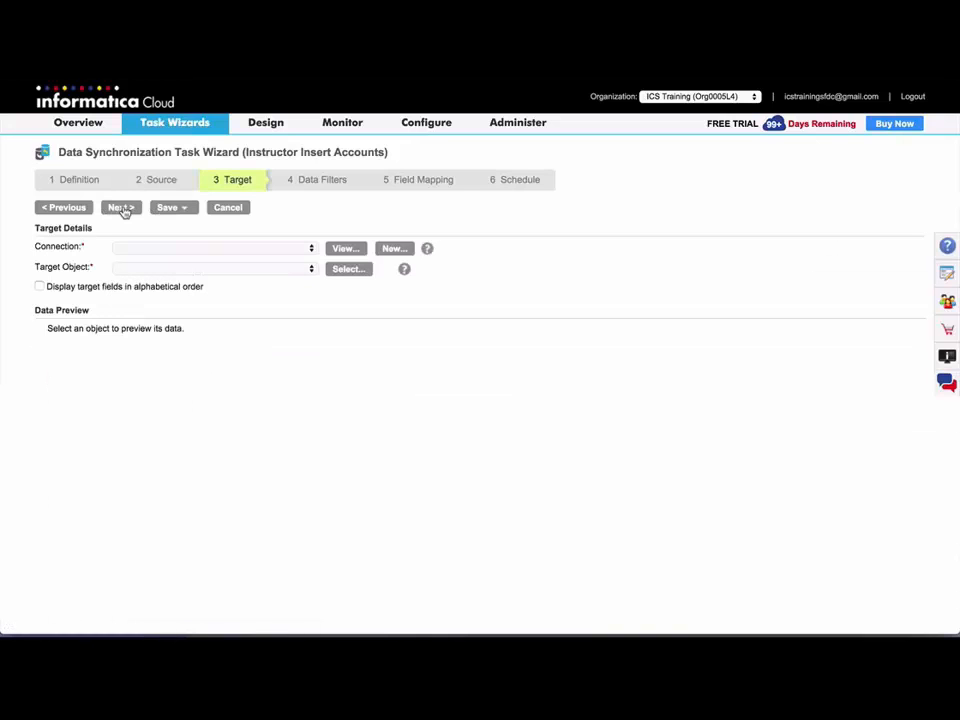
- Set the target connection to Lab Salesforce Instructor and choose Account as the target object
click(160, 250)
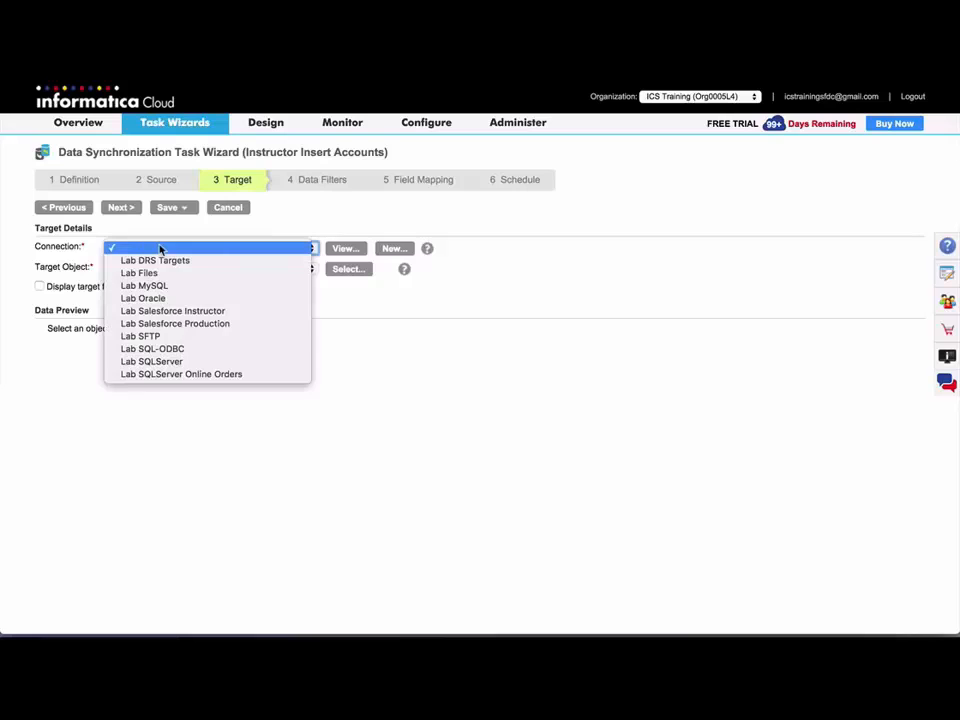
click(167, 311)
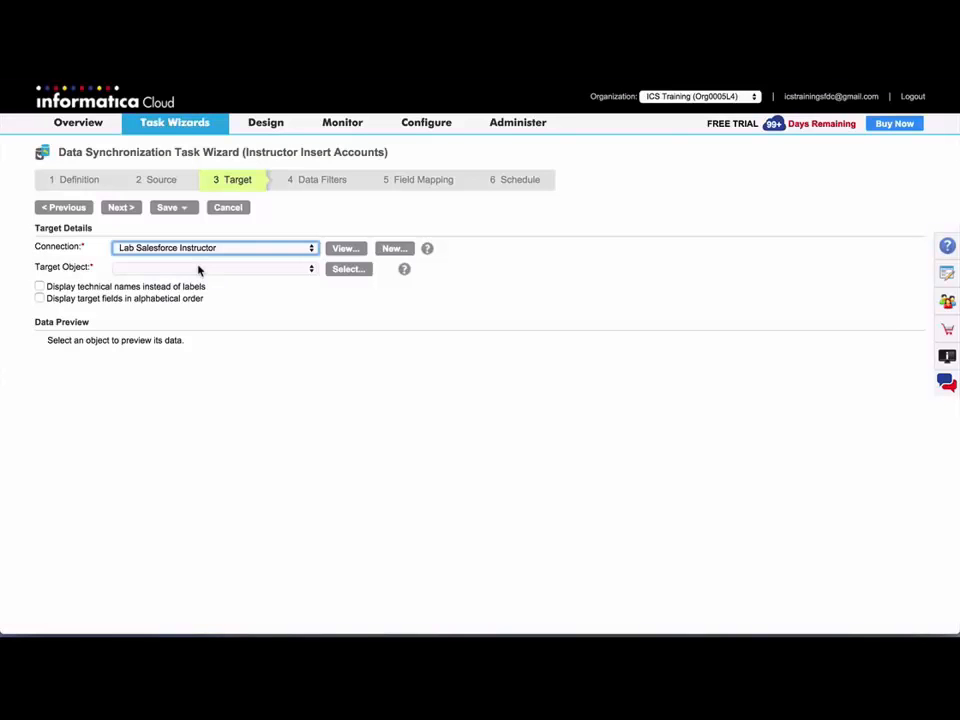
click(198, 270)
click(199, 294)
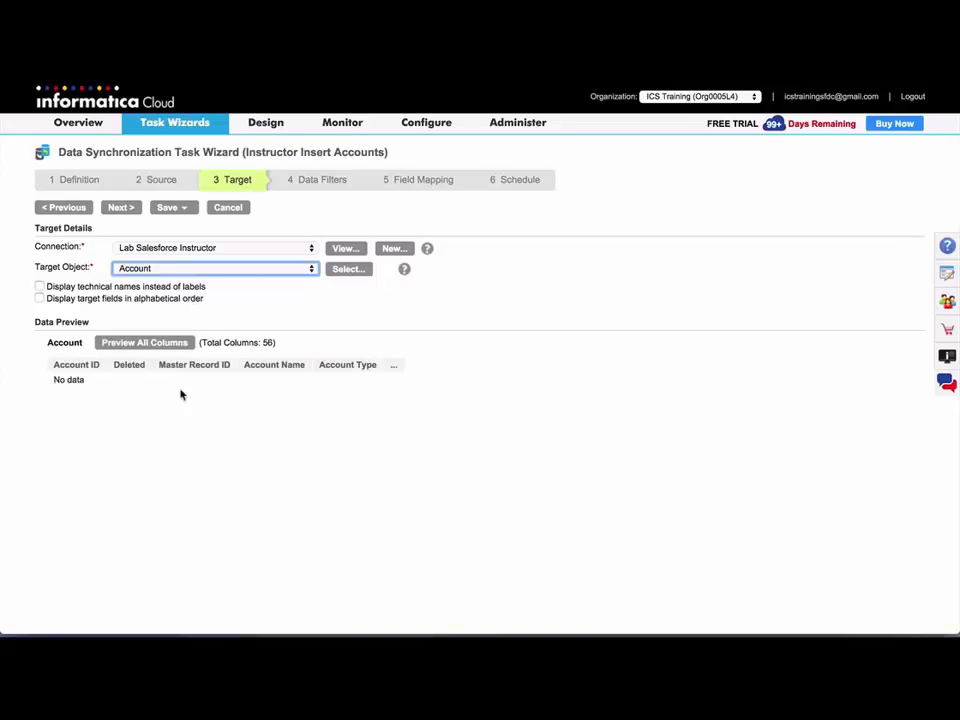
- Preview all Account columns and try the technical-name and alphabetical-order display options, switching each off again
click(140, 345)
click(40, 287)
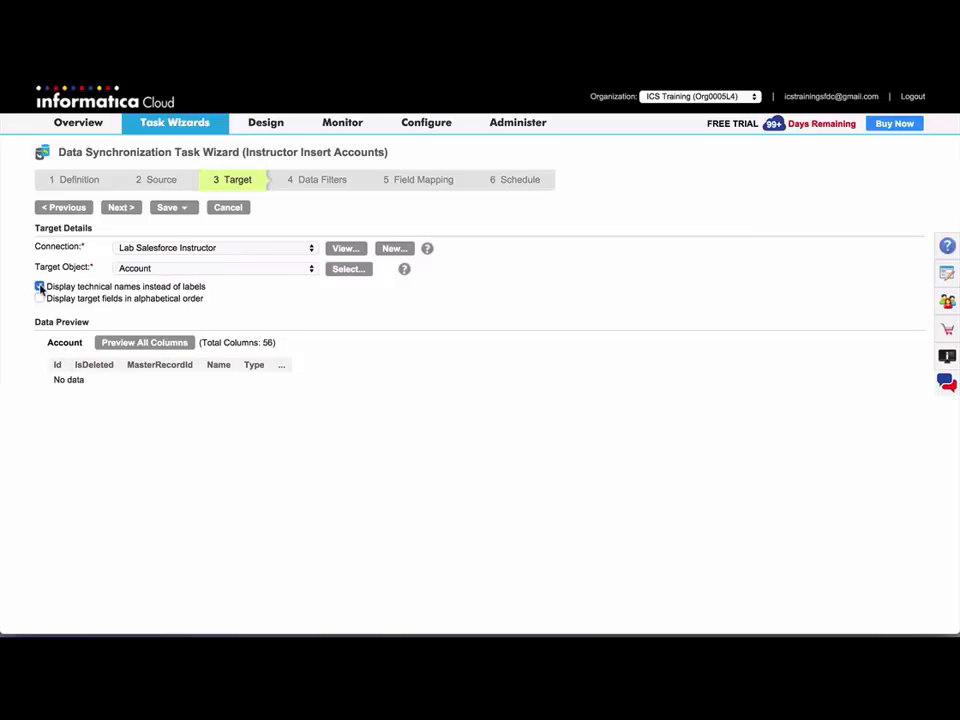
click(40, 287)
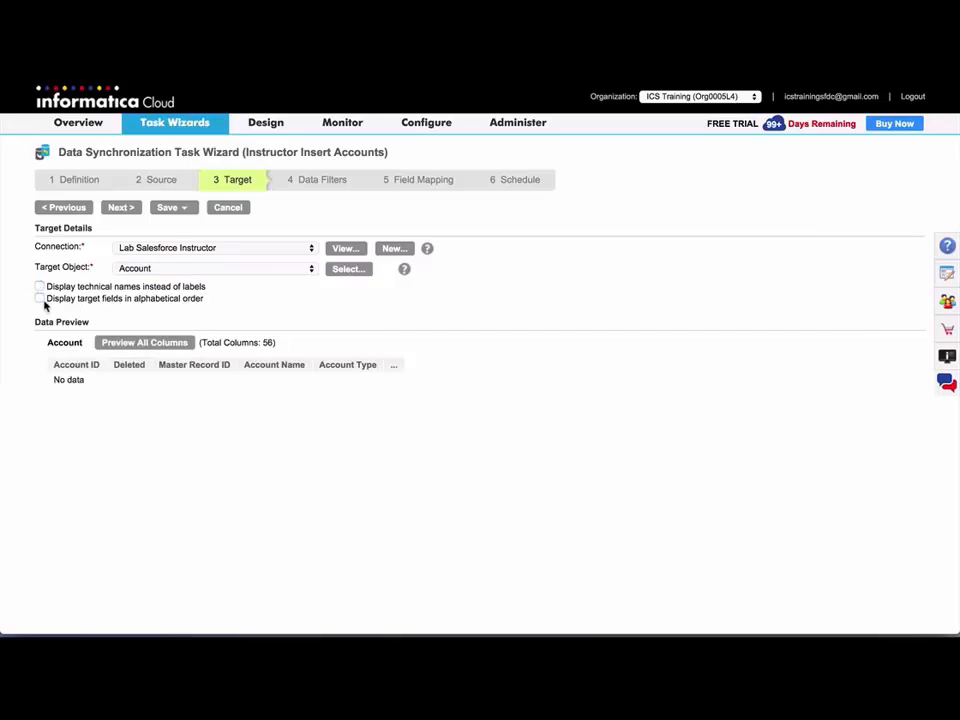
click(40, 299)
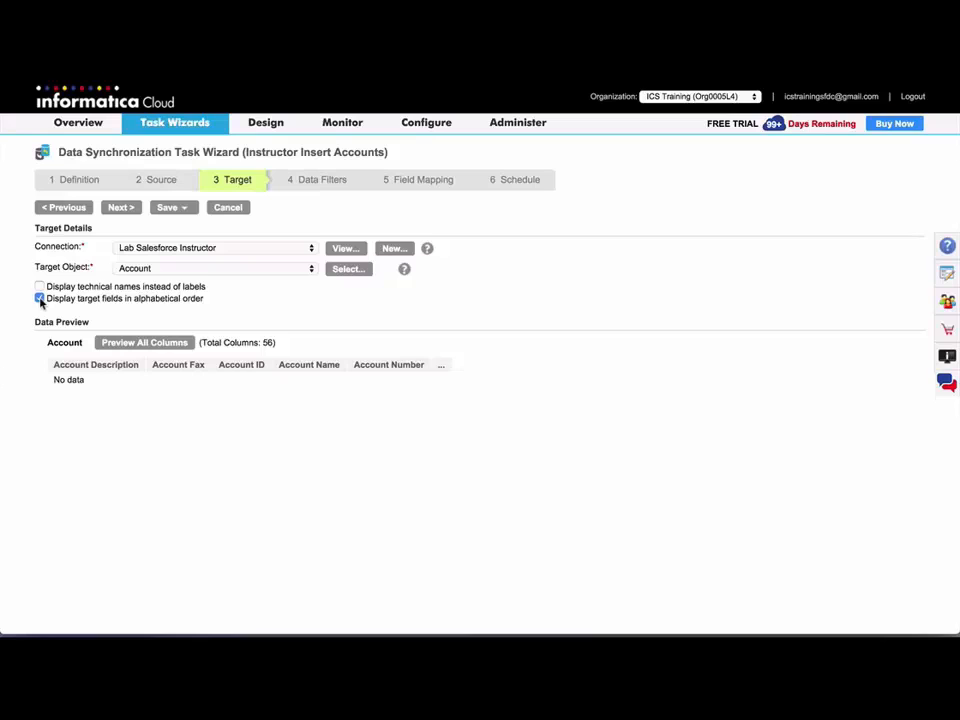
click(40, 299)
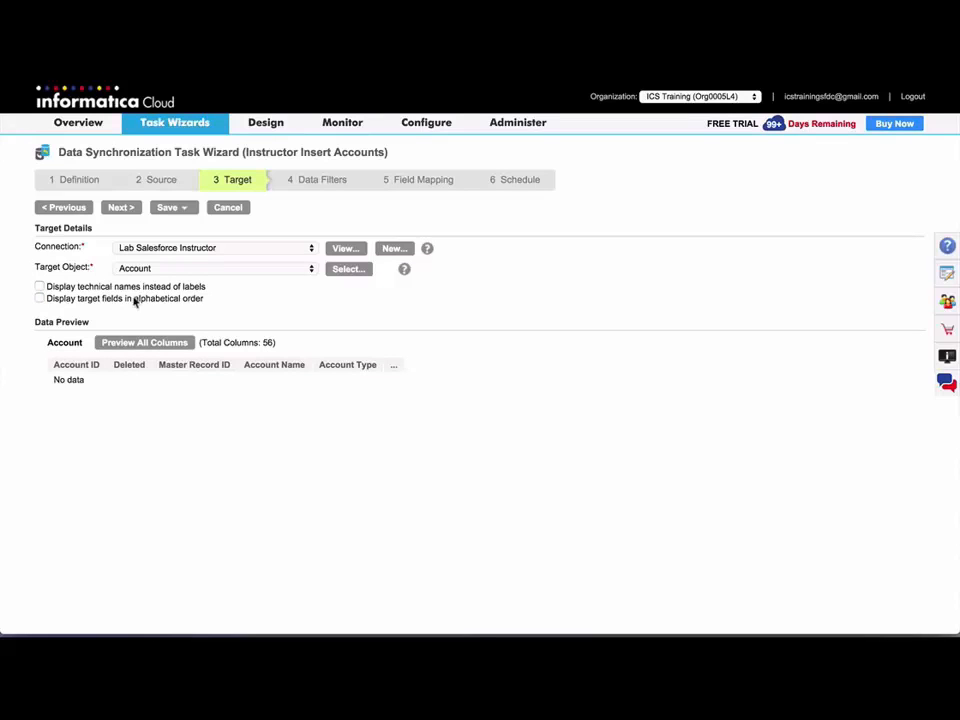
- Proceed to the field mapping, leaving the row limit at all rows and adding no data filters
click(120, 208)
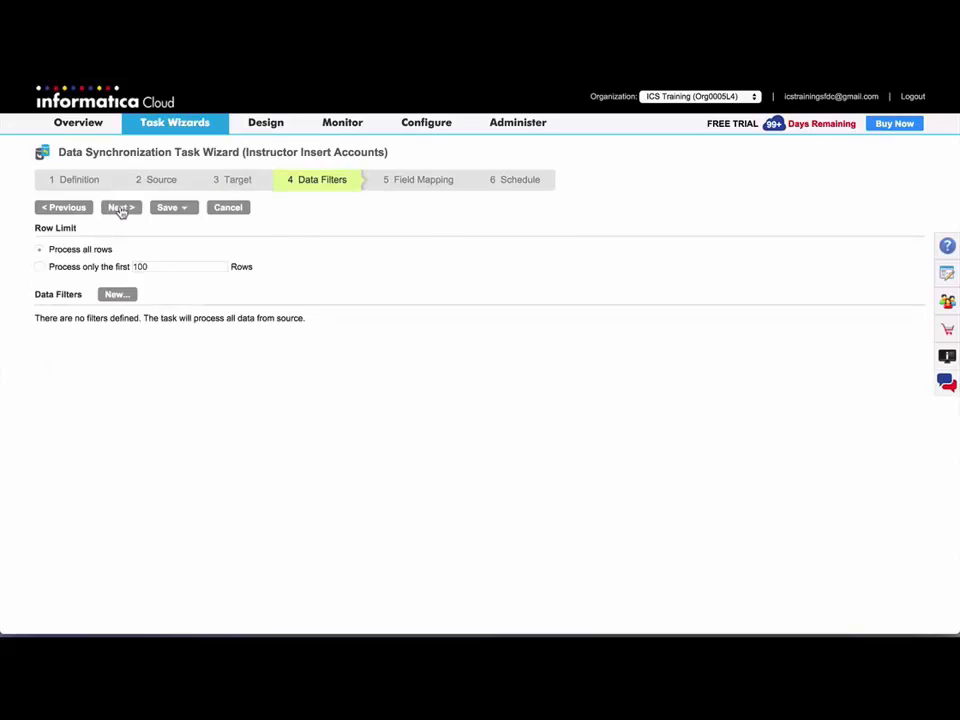
click(120, 209)
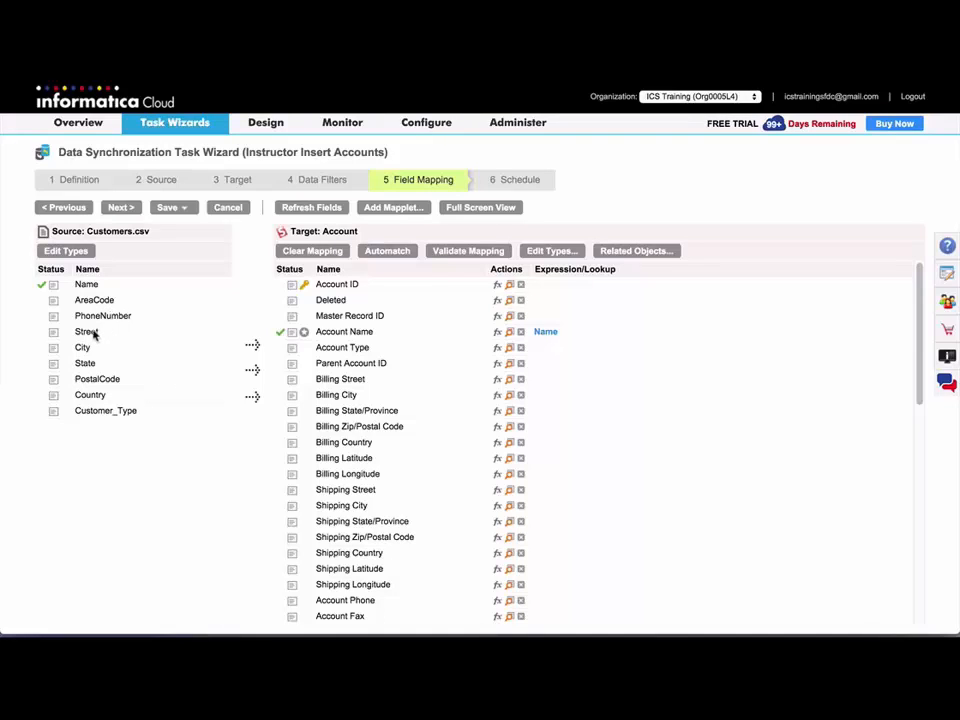
- Try mapping the Street source field to Shipping Street and clear that mapping
drag(92, 332, 366, 490)
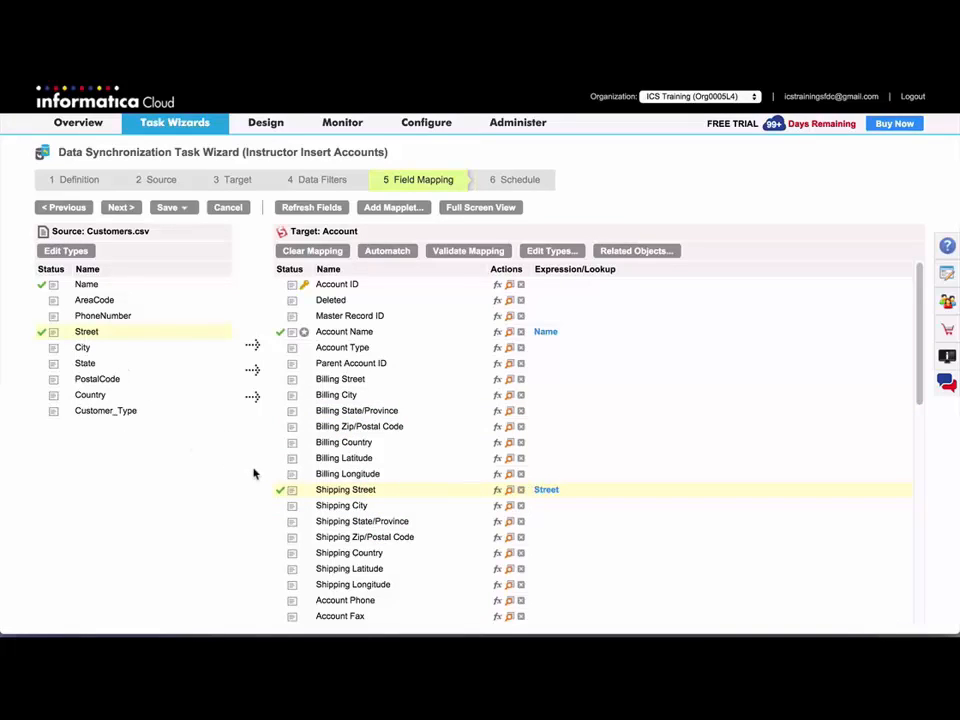
click(520, 491)
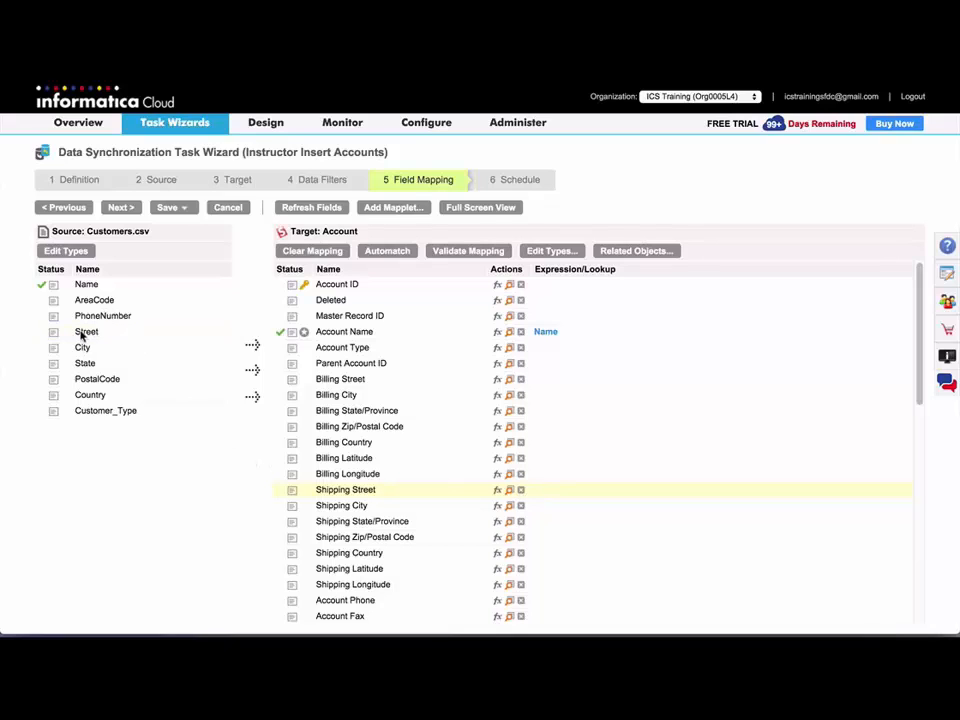
- Map Street, City, State, PostalCode and Country to their corresponding billing fields, and Customer_Type to Account Type
drag(85, 331, 322, 383)
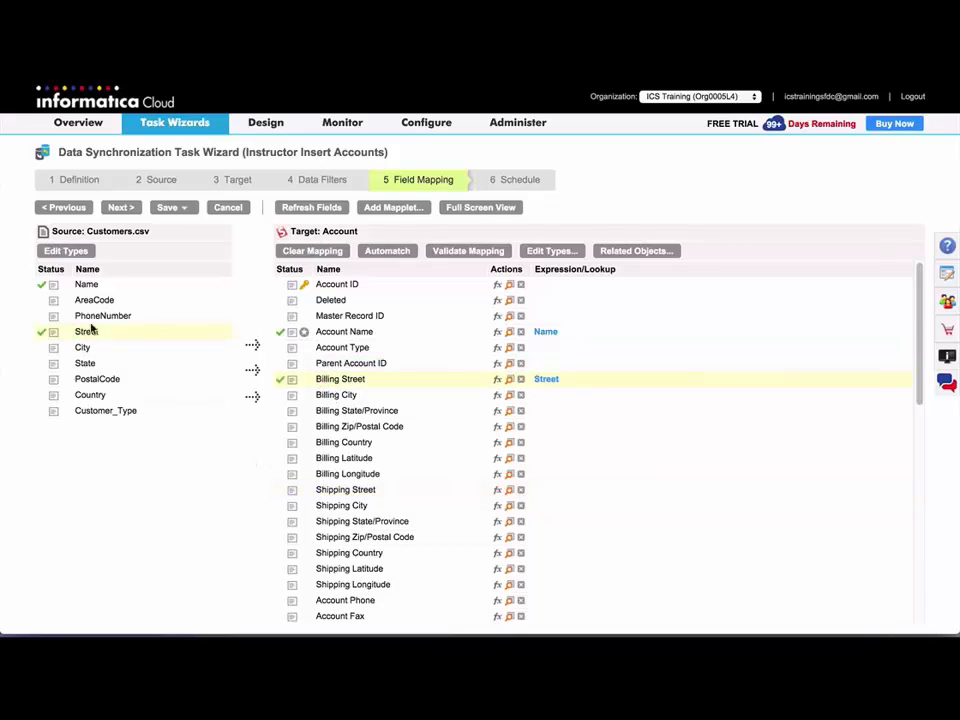
drag(82, 347, 336, 396)
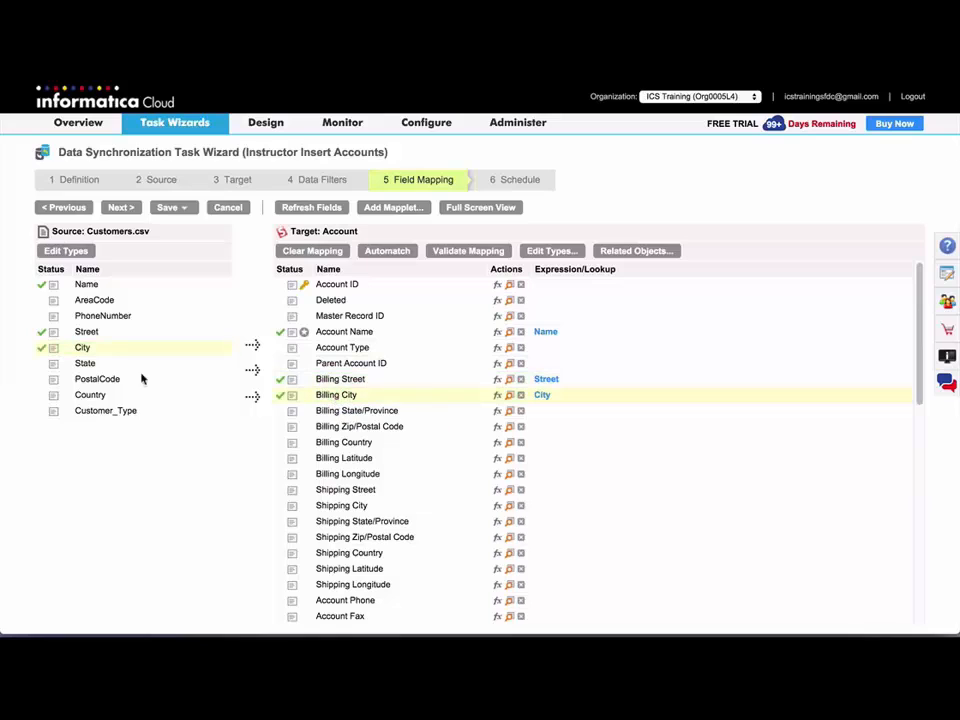
drag(133, 366, 353, 414)
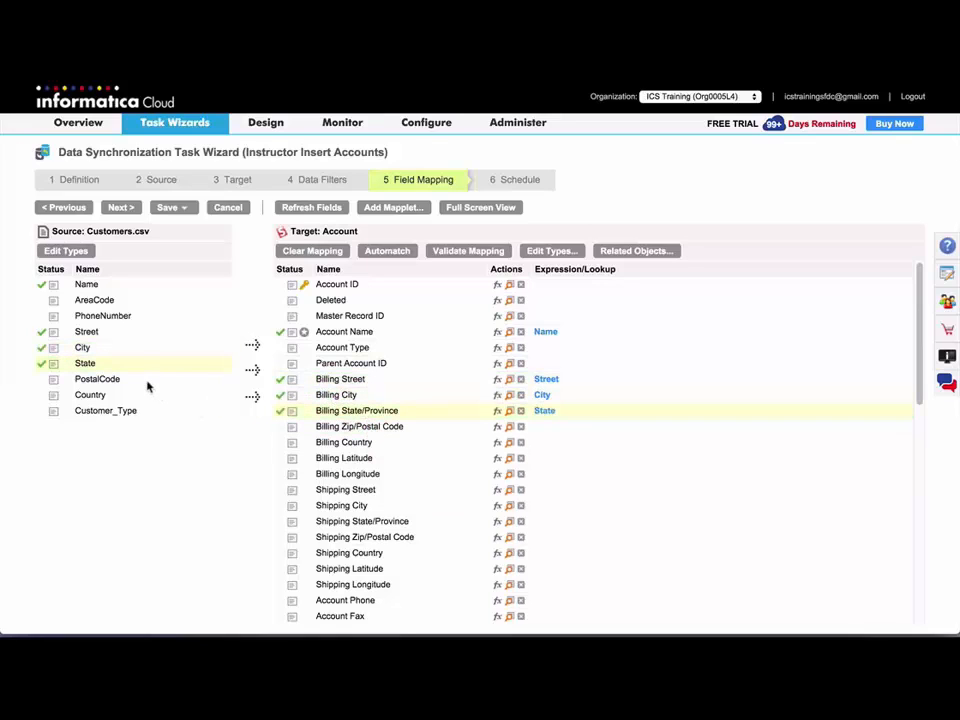
drag(97, 379, 281, 428)
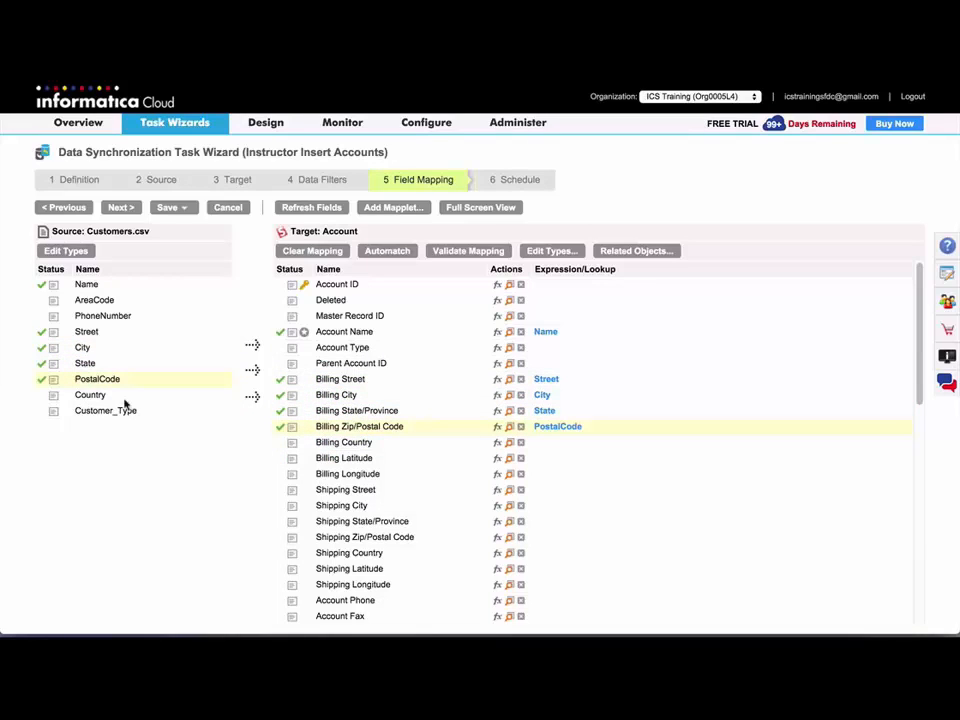
drag(126, 398, 300, 445)
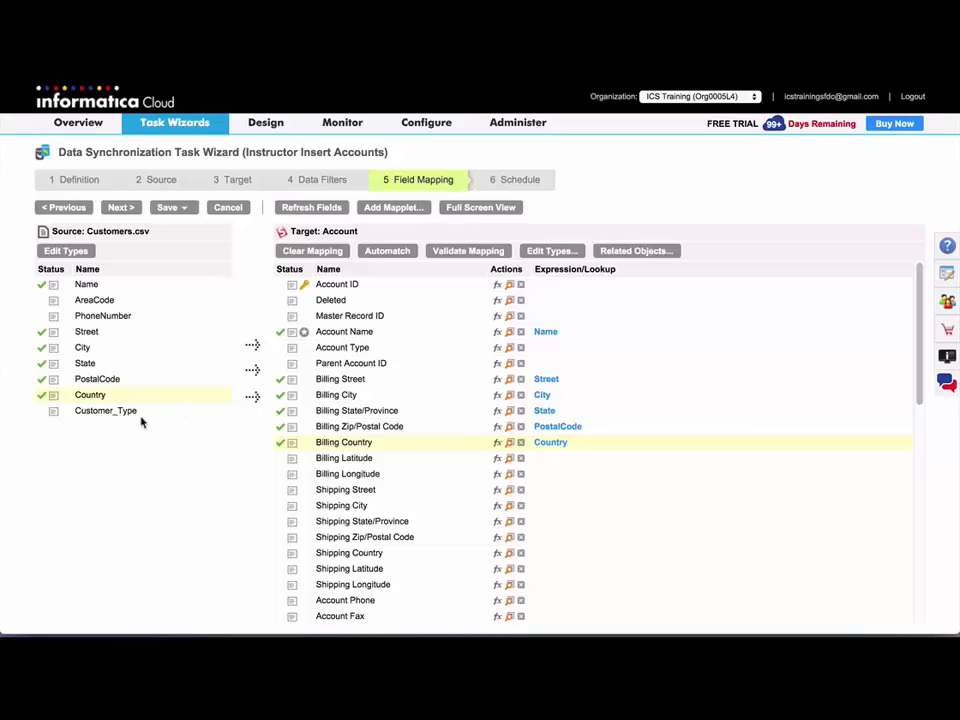
drag(129, 411, 314, 352)
- Map both AreaCode and PhoneNumber, in that order, to the Account Phone target field so they are concatenated
scroll(310, 569, down, 3)
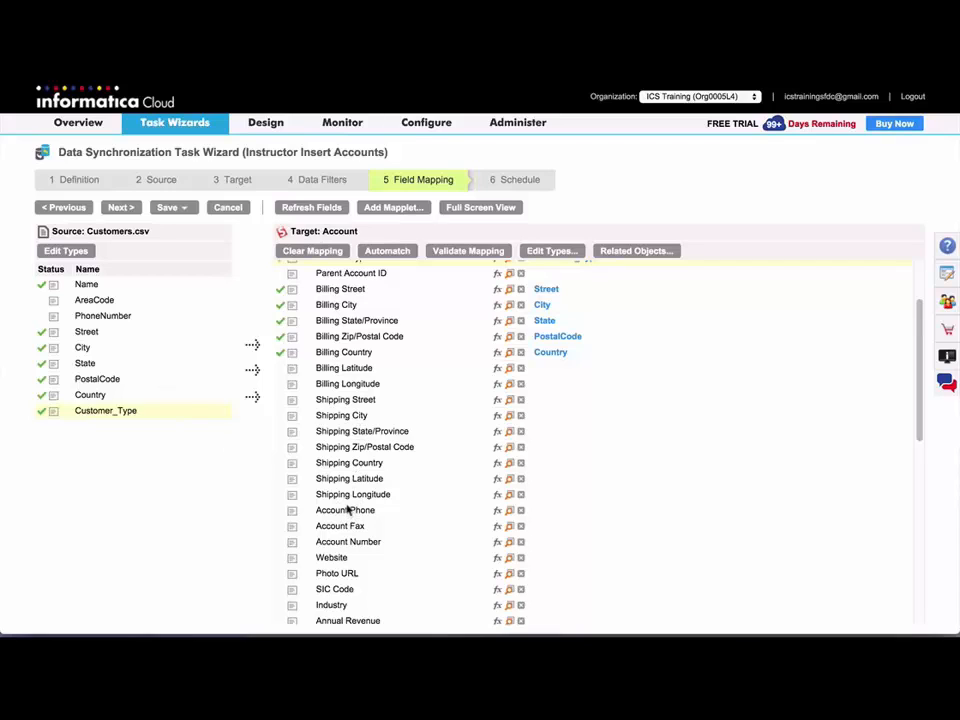
drag(103, 302, 333, 513)
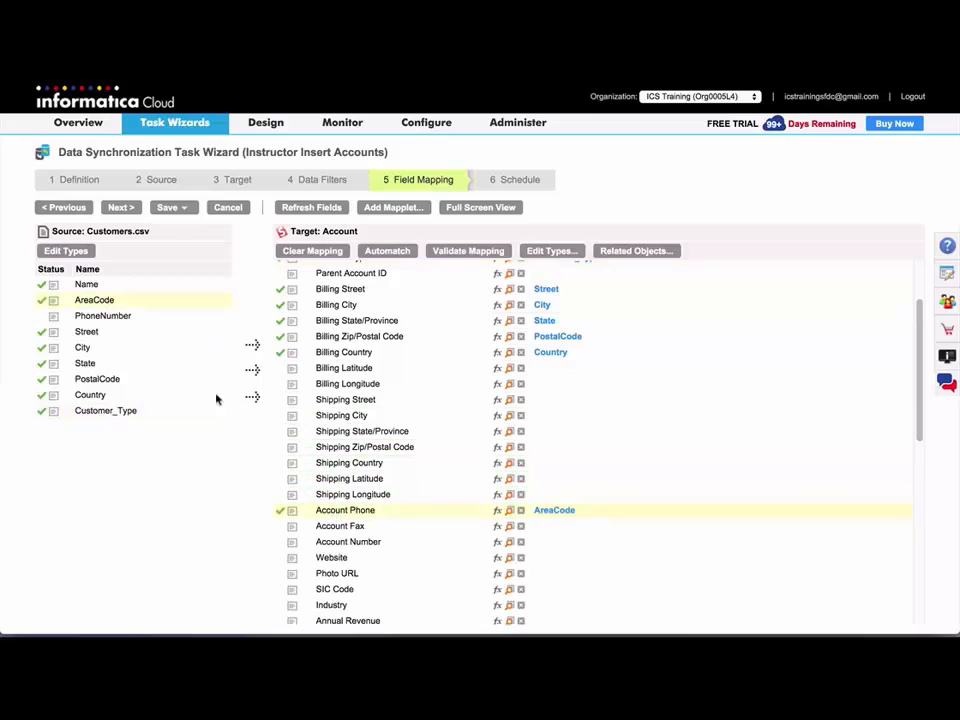
drag(122, 317, 381, 519)
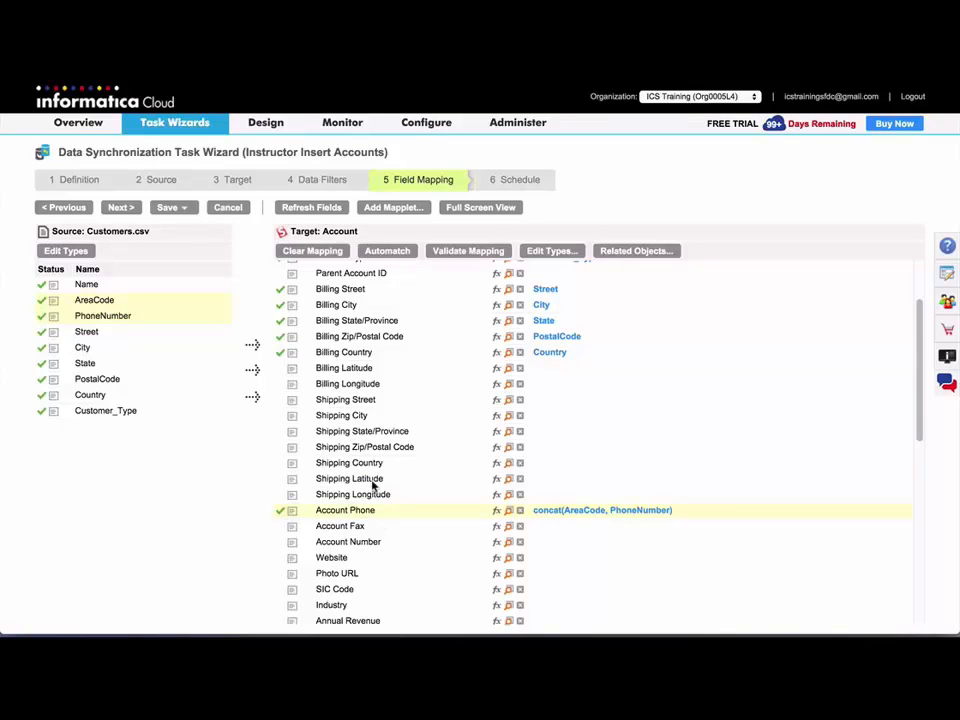
- Validate the field mapping, then save and run the synchronization task, accepting the background run
click(465, 253)
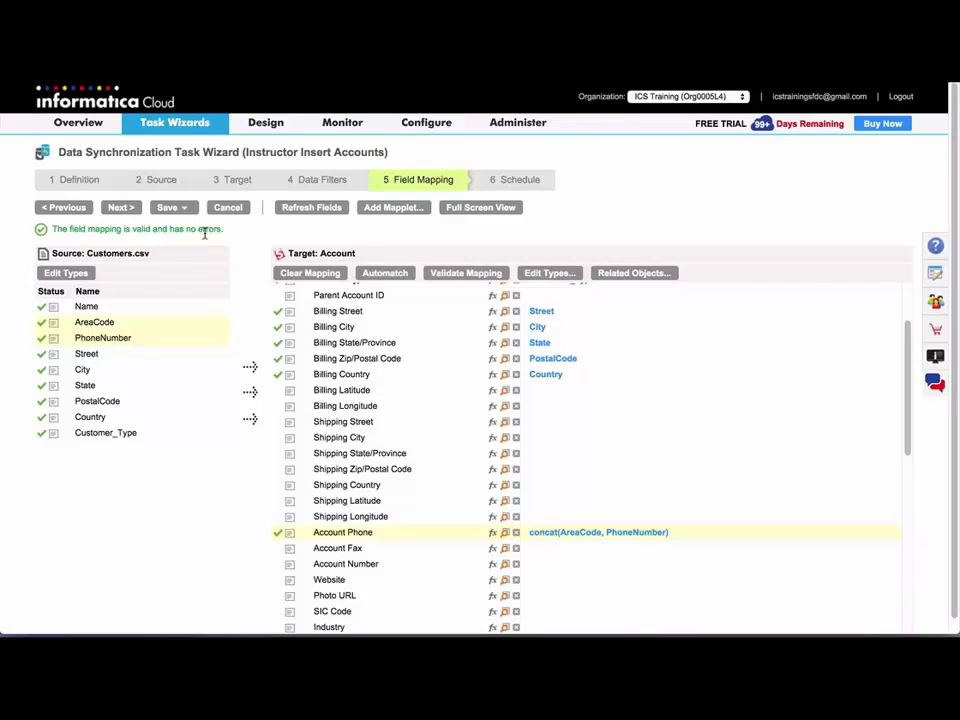
click(182, 210)
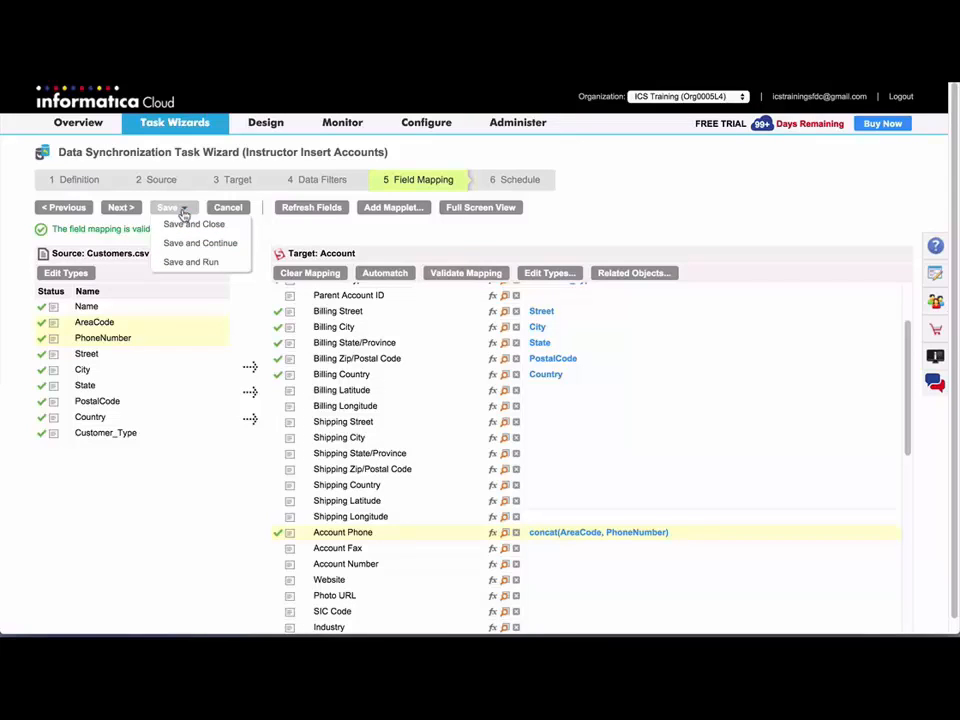
click(190, 261)
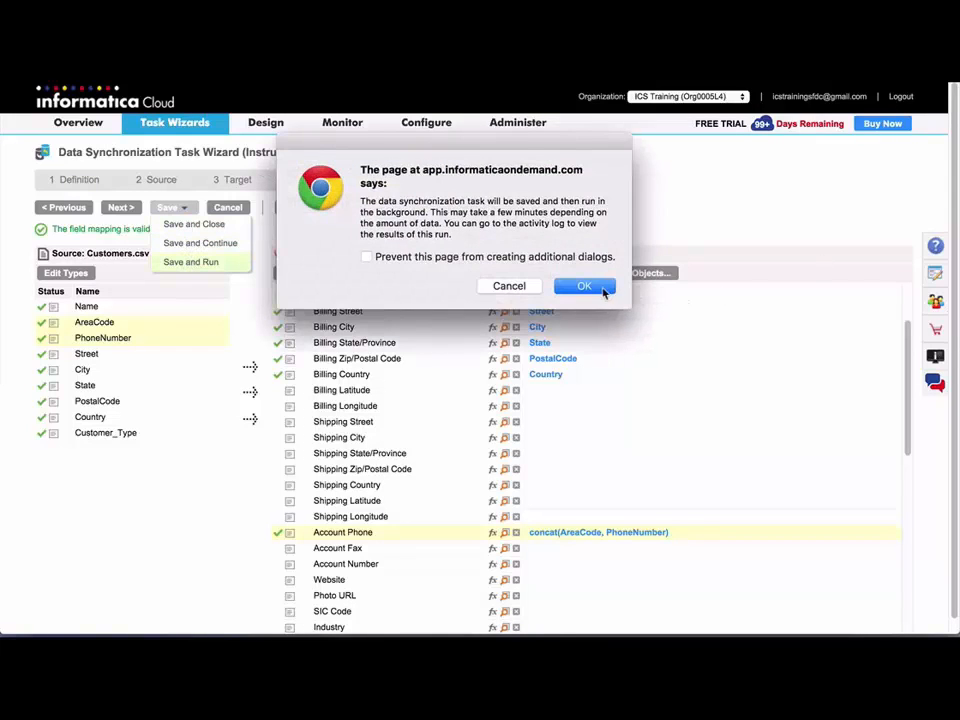
click(584, 286)
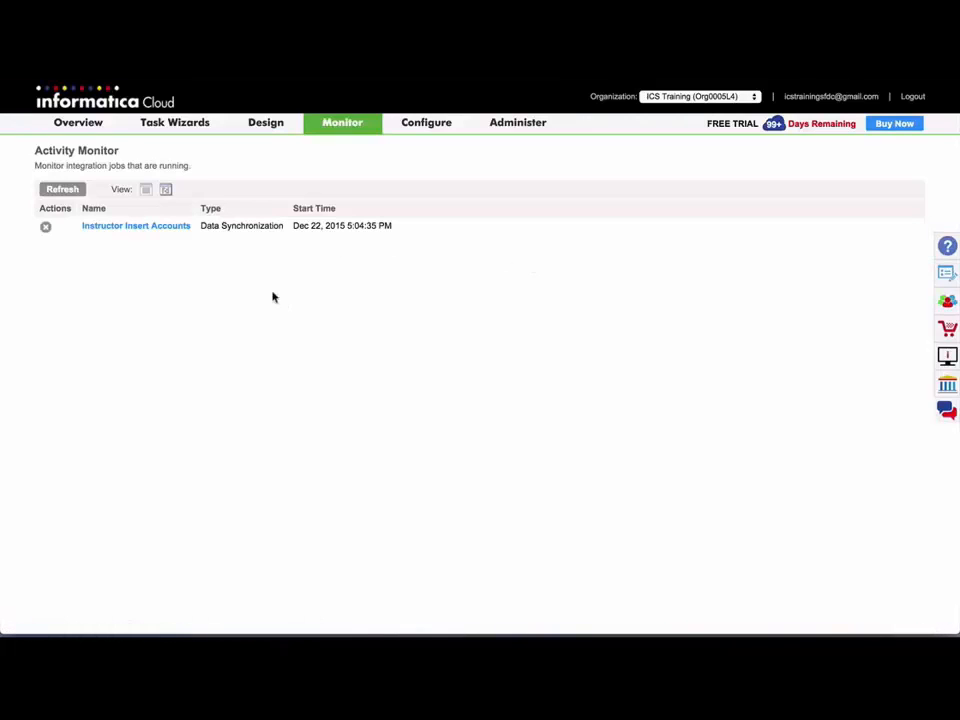
- Change the activity monitor's view of the running job, then switch to Salesforce and reload the Instructor Account View list
click(167, 191)
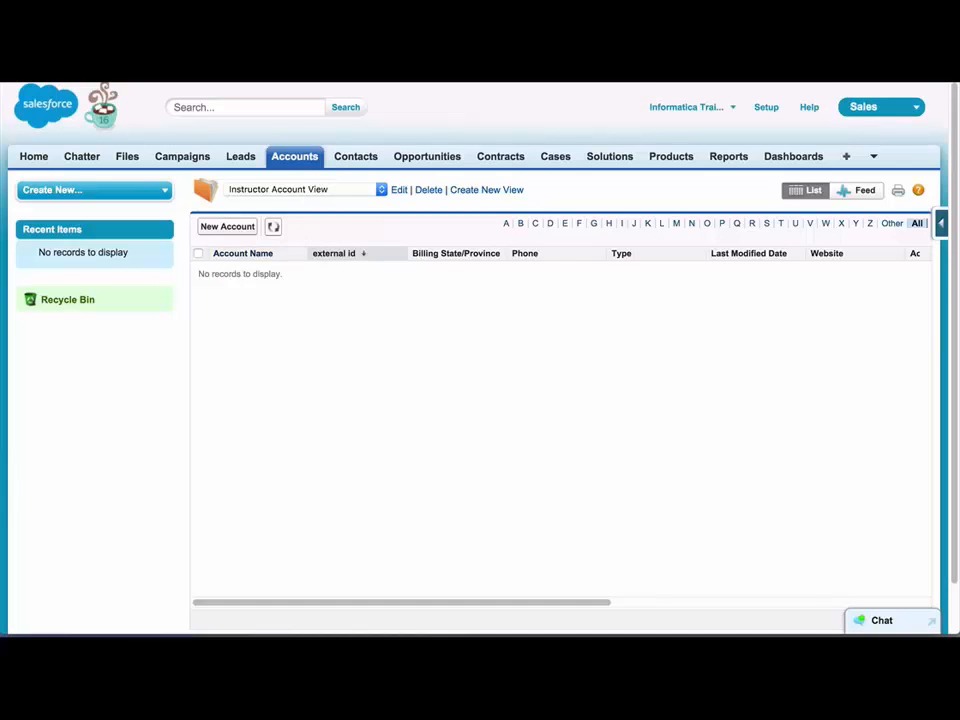
key(super+r)
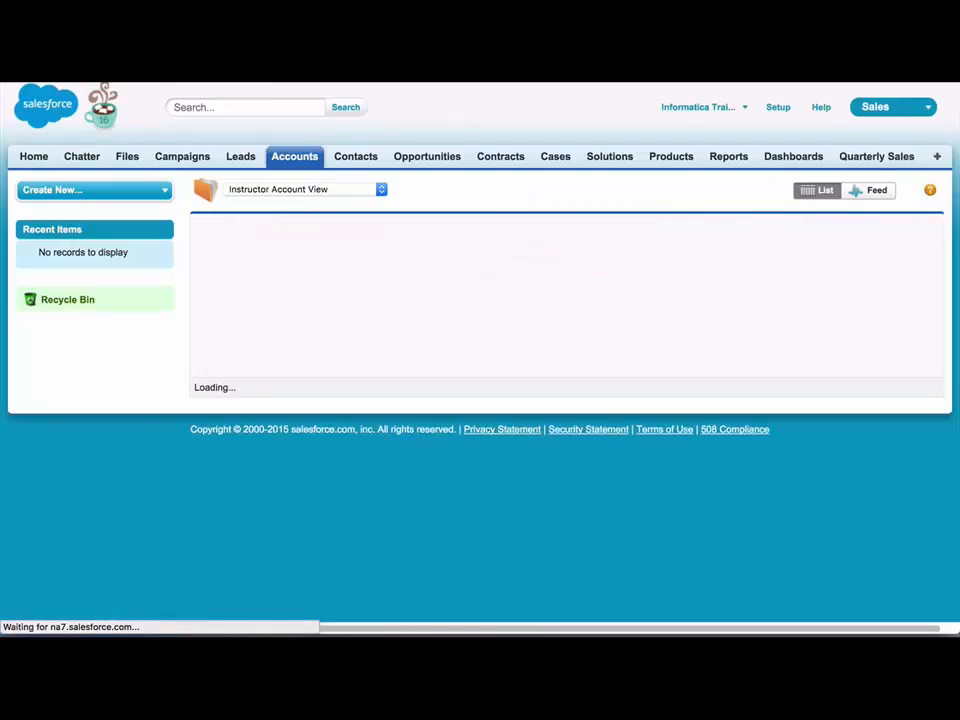